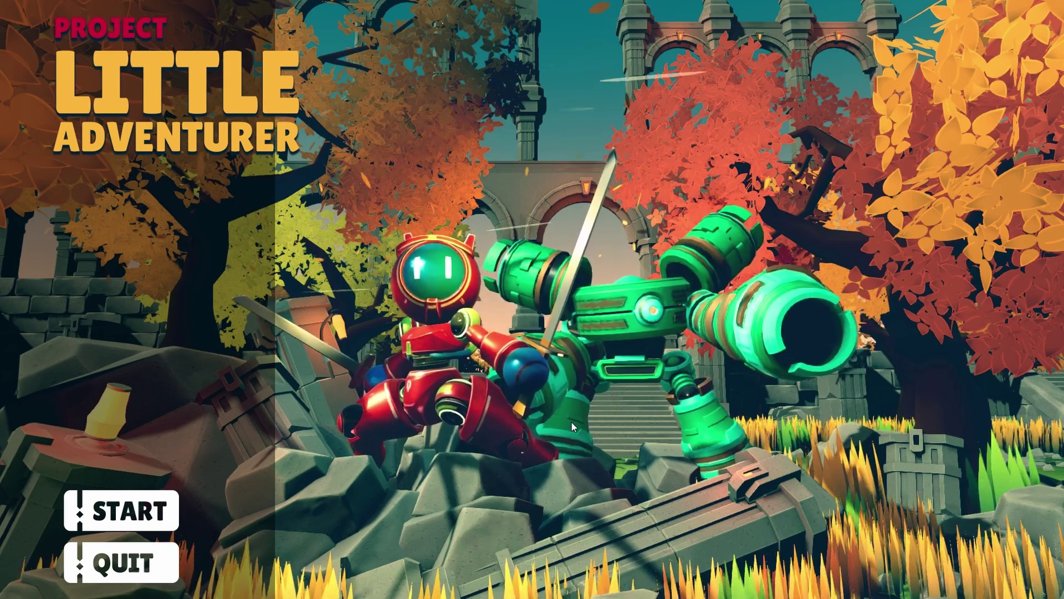
Step: Start a new game and run the hero toward the stairs, collecting coins
click(121, 510)
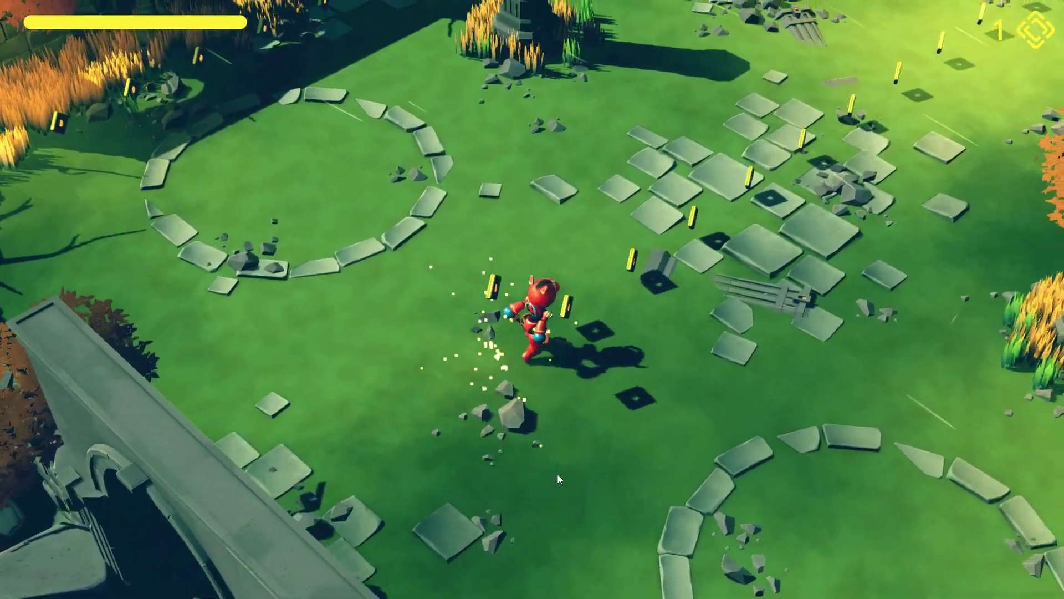
key(w)
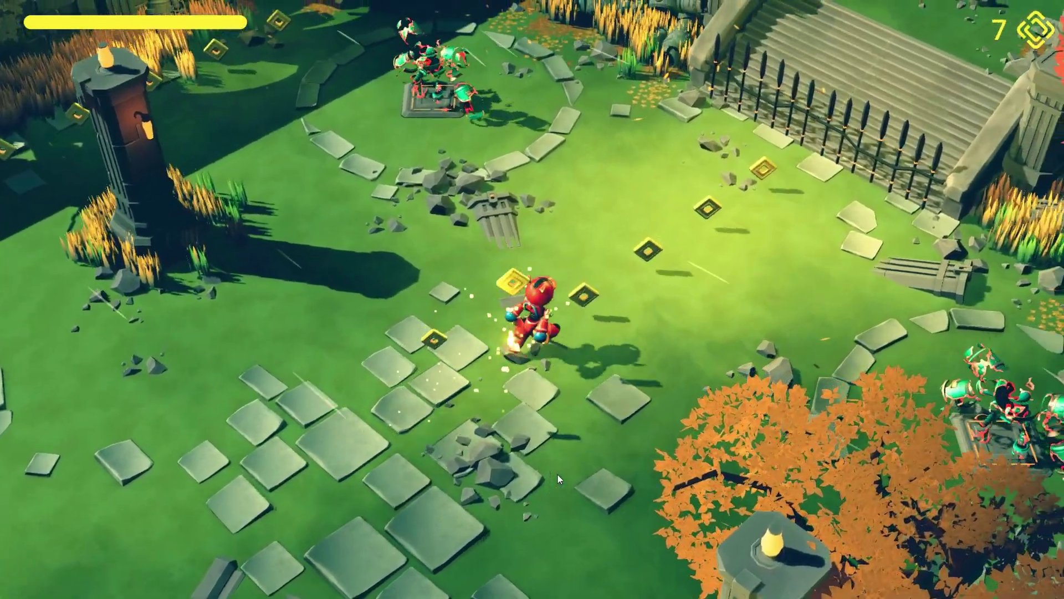
key(w)
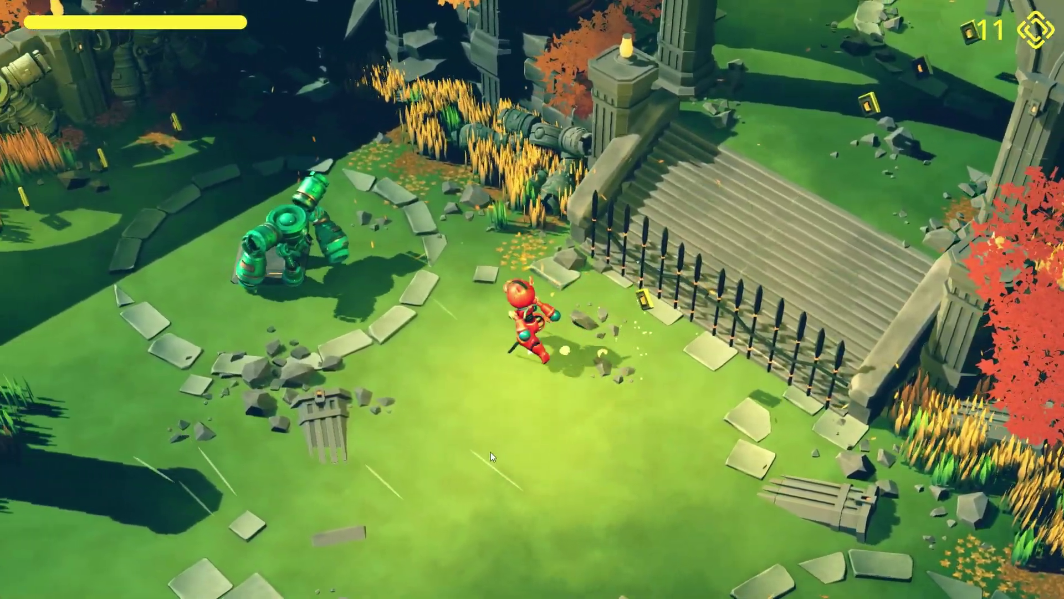
Step: Fight the green robots with repeated sword strikes while moving around them
key(a)
click(309, 400)
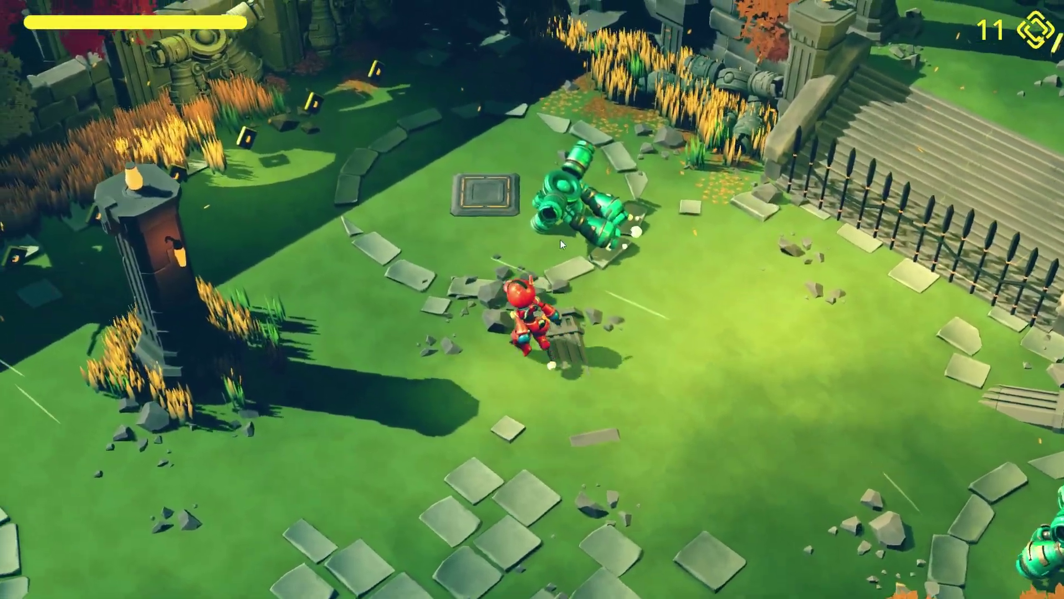
click(546, 254)
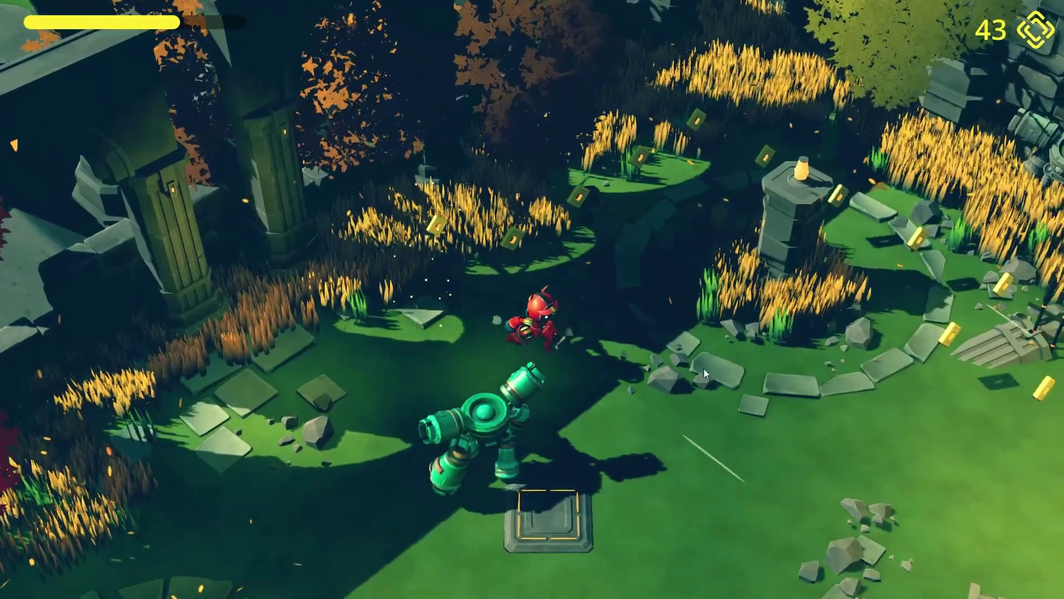
click(485, 414)
key(s)
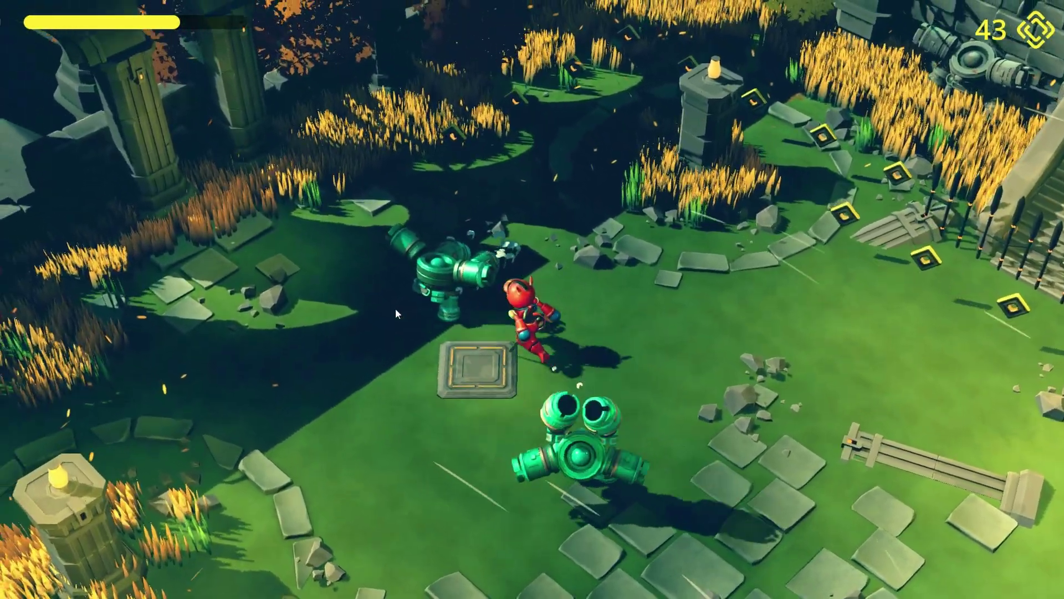
click(423, 346)
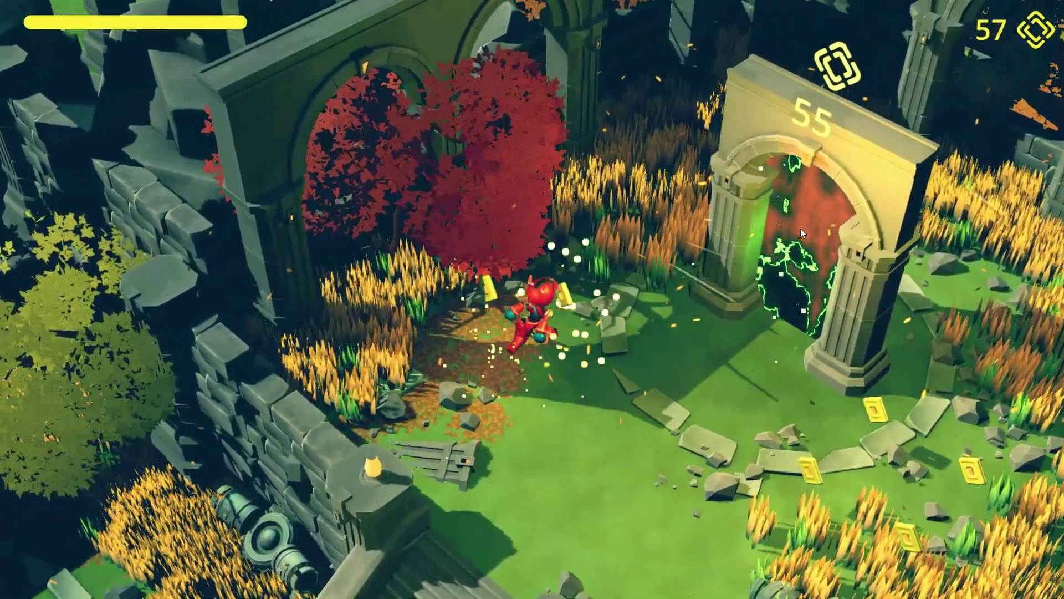
Step: Run into the portal to clear the level, then select the hero's run animation for preview
key(d)
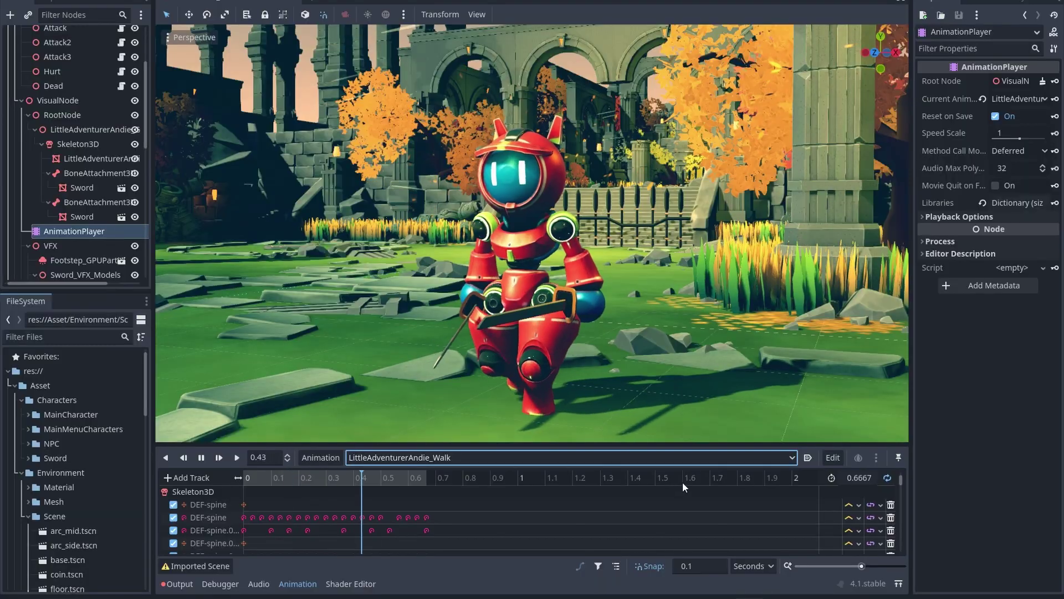
click(698, 460)
click(601, 562)
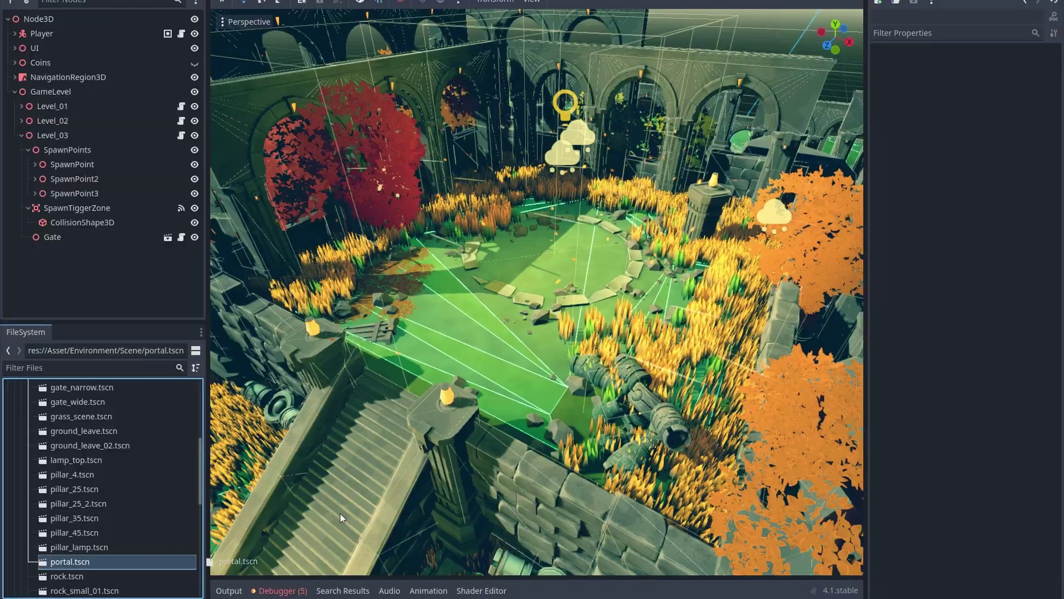
Step: Place the portal gate from portal.tscn into the level scene's 3D viewport
drag(70, 561, 456, 309)
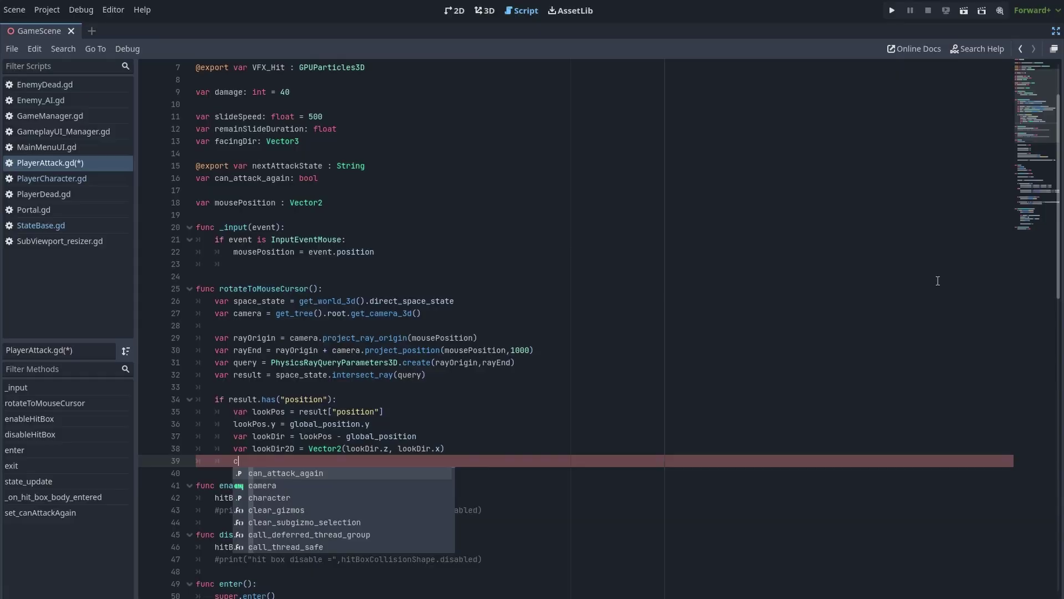
text(har)
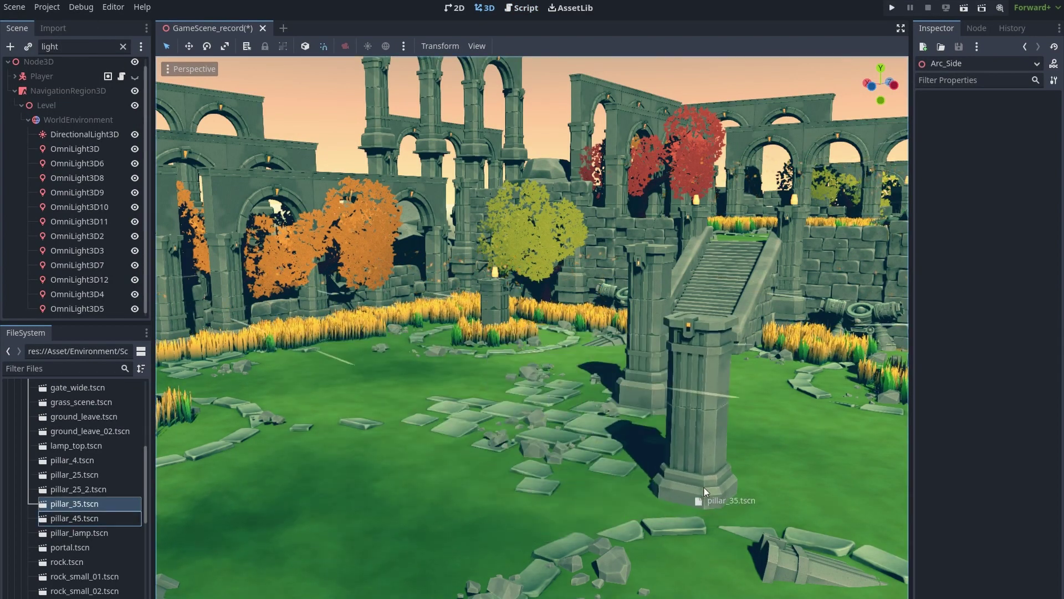
Step: Drop two pillar .tscn pieces from the FileSystem dock into the ruins level
drag(704, 492, 743, 468)
drag(79, 489, 339, 480)
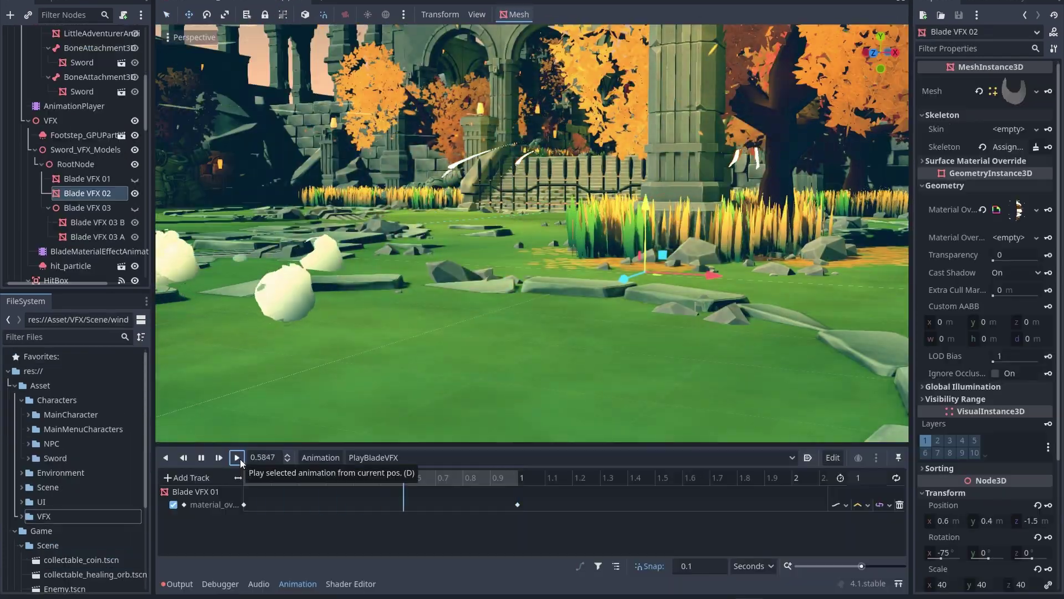
Step: Preview the blade effect, bake the navigation mesh, and nudge SpawnPoint2 slightly down
click(238, 458)
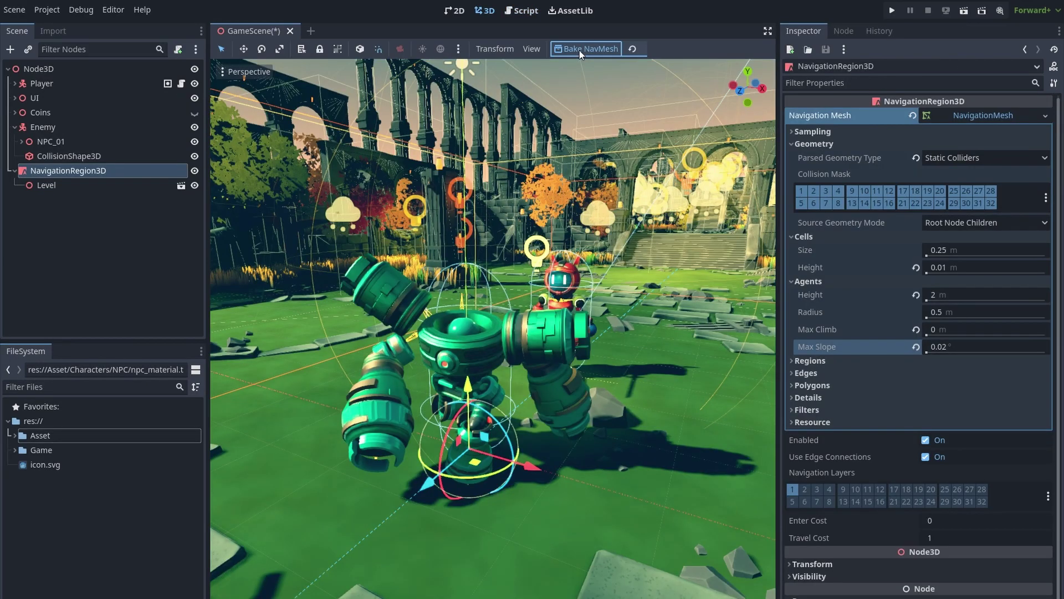
click(580, 51)
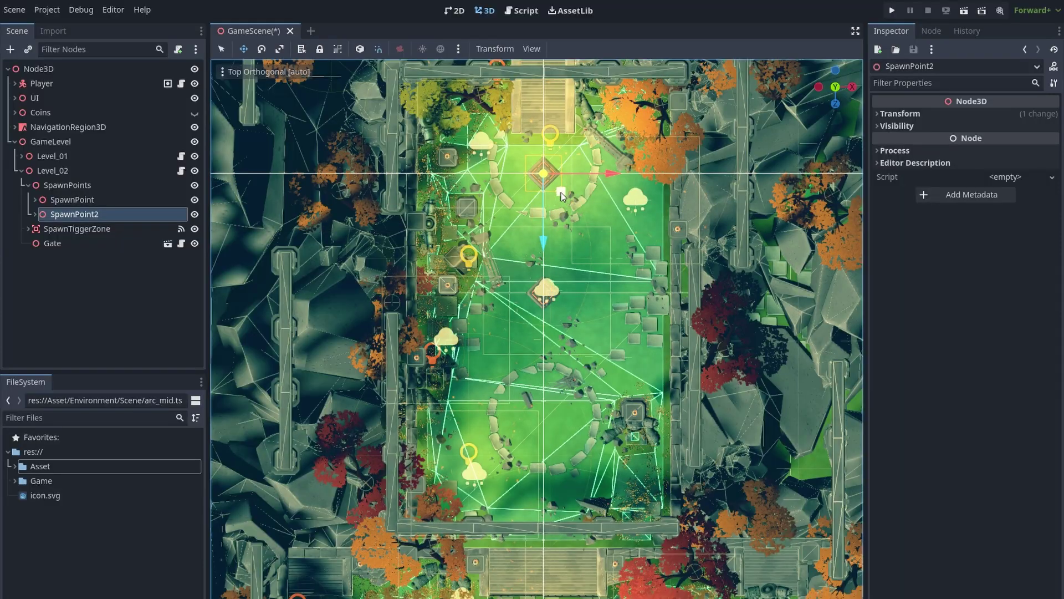
drag(561, 192, 561, 196)
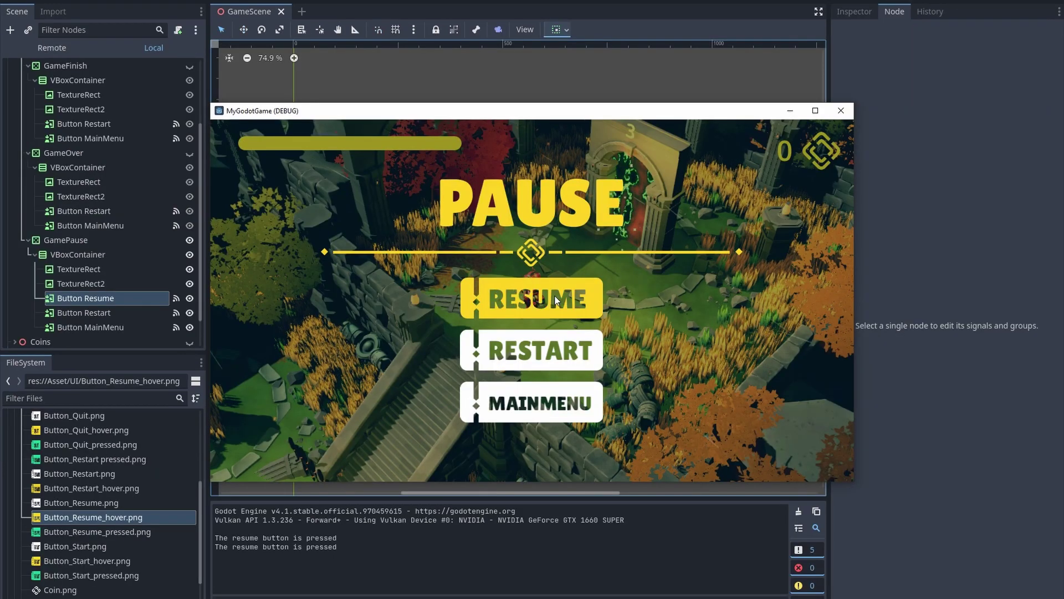
Step: Test the pause menu's Restart option, then export and save the Windows Desktop build
click(563, 353)
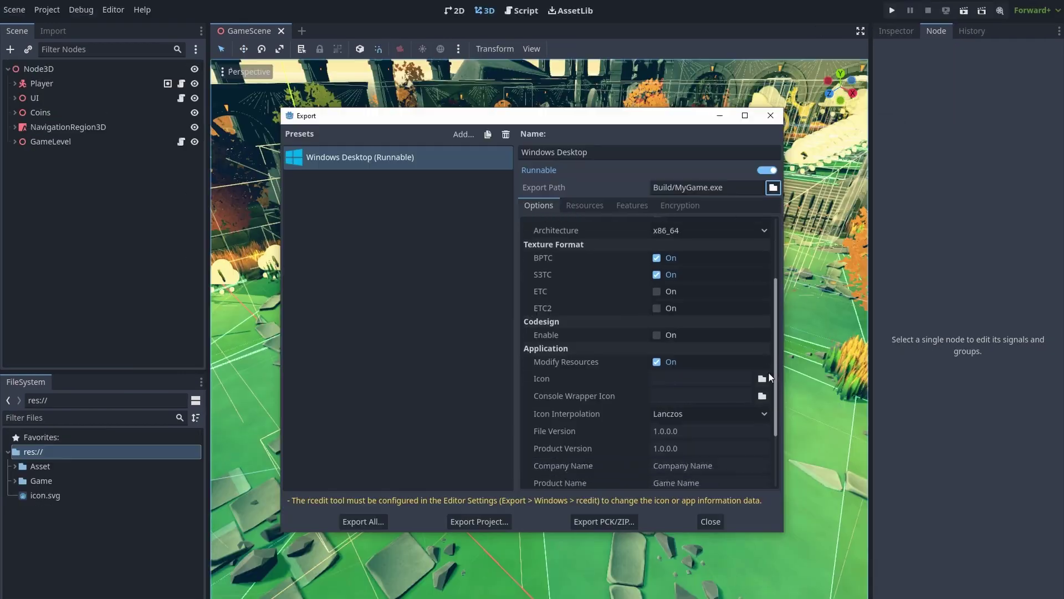
scroll(766, 427, down, 3)
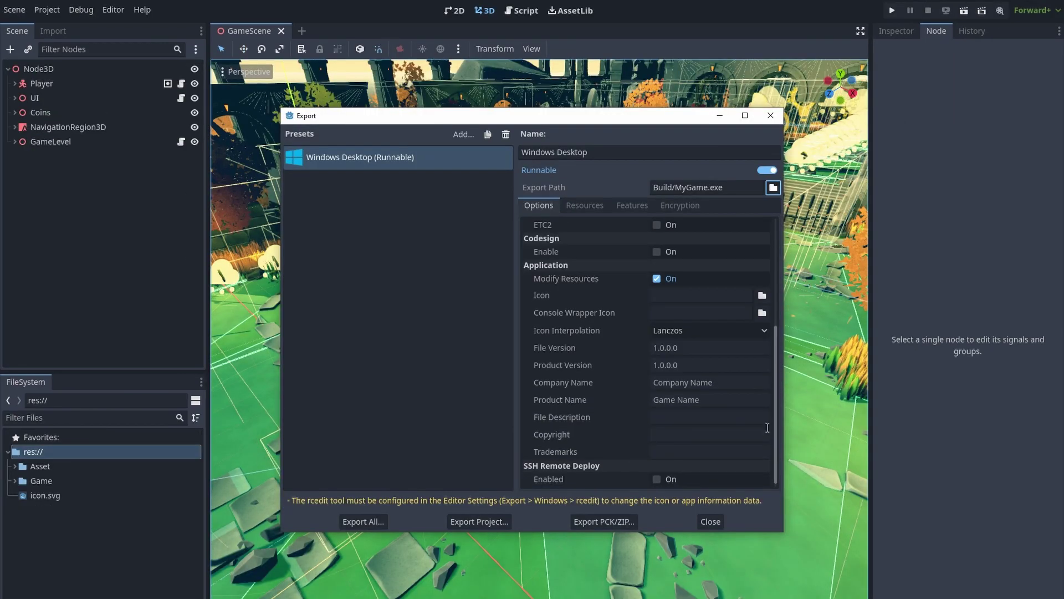
click(496, 526)
click(427, 506)
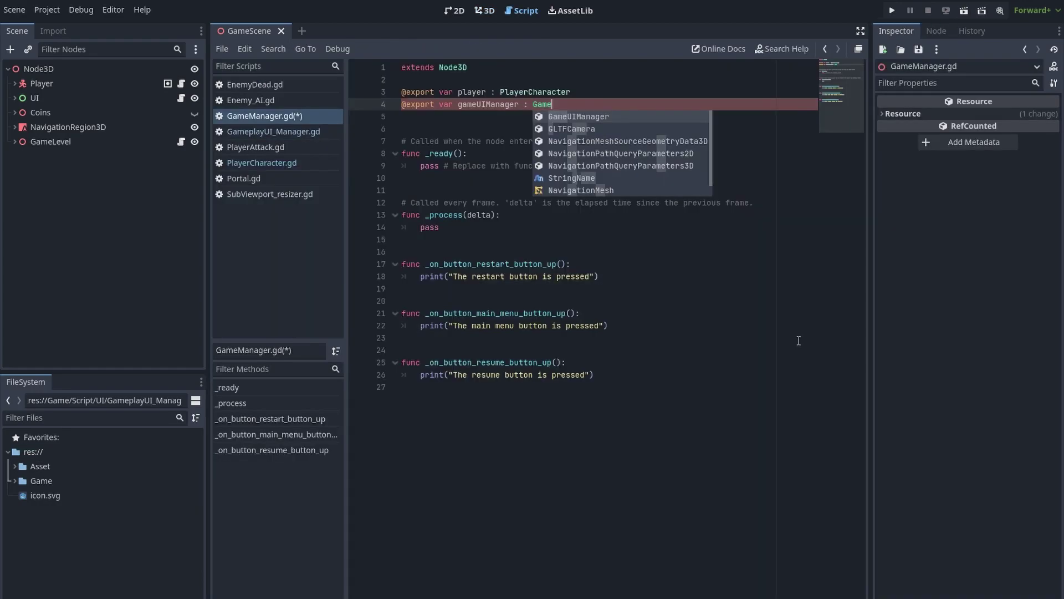
Step: Start a new line in GameManager.gd for the exported gameUIManager variable
key(Return)
key(Return)
text(@)
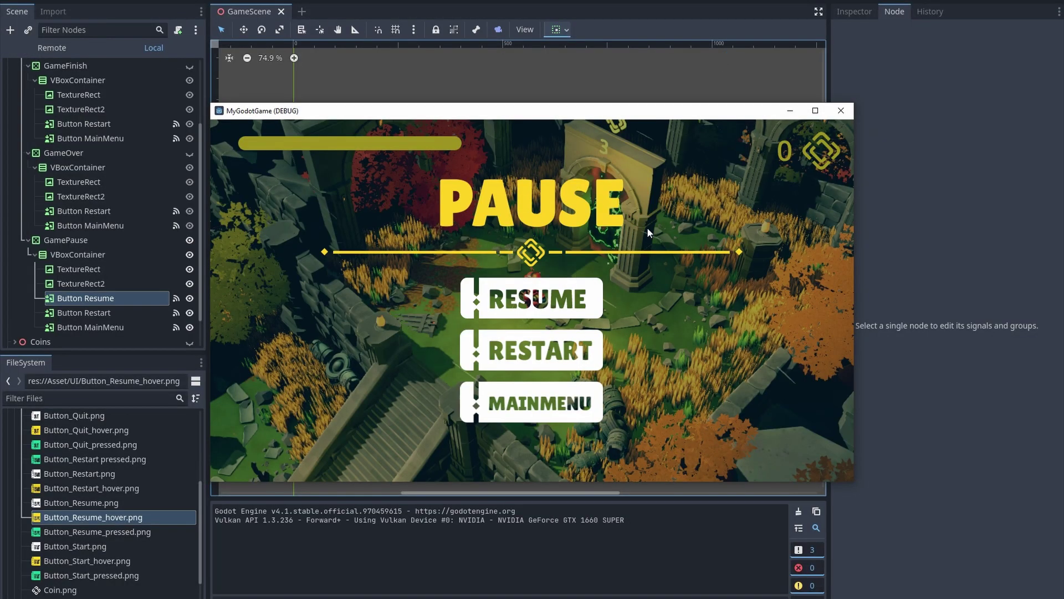
Step: Try Resume, Restart and Mainmenu in turn, ending on the Start/Quit title screen
click(540, 300)
click(541, 300)
click(540, 350)
click(541, 349)
click(561, 408)
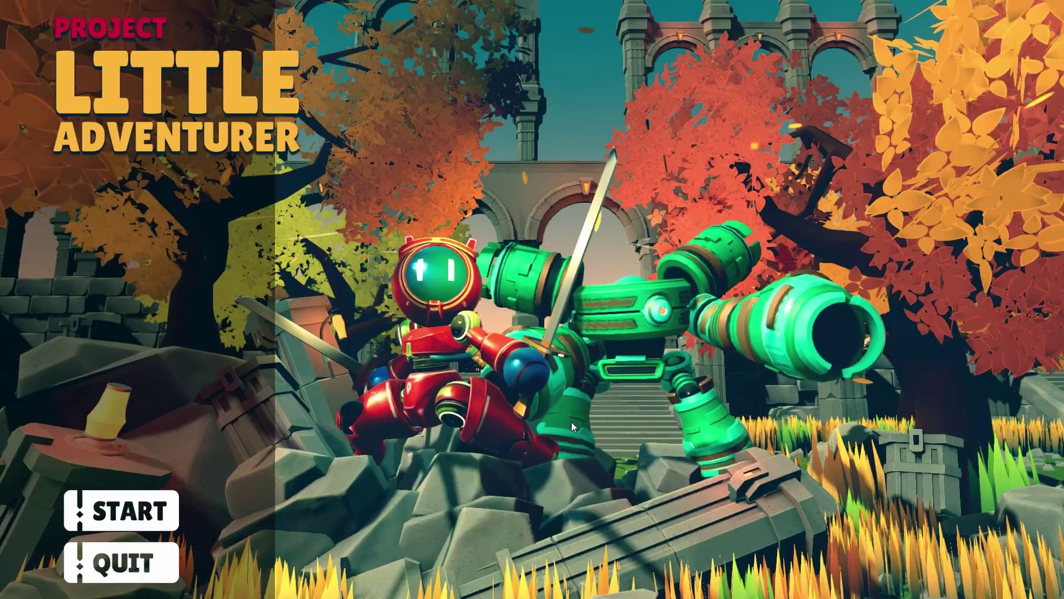